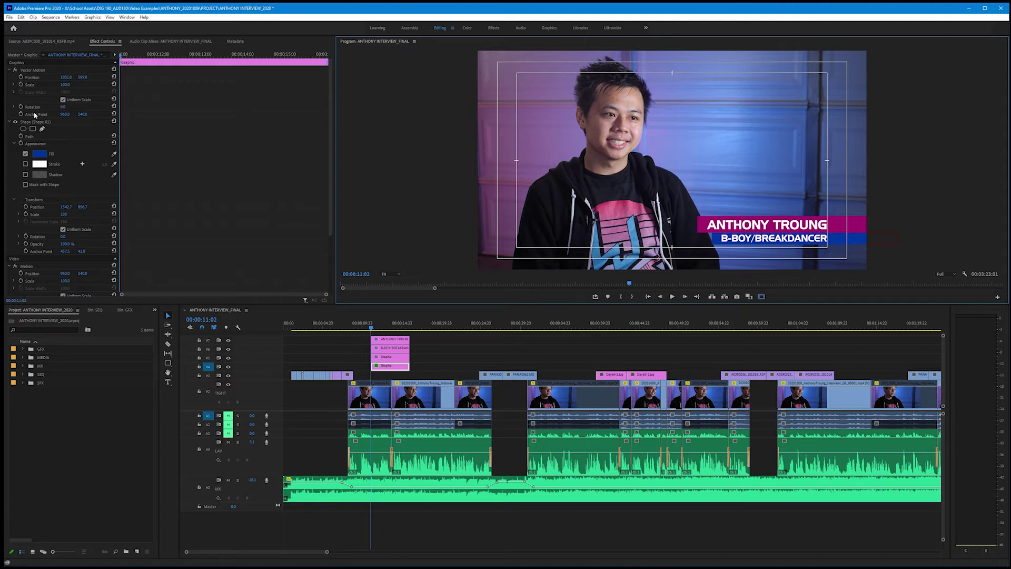
Step: Add a Position keyframe to the magenta name-bar graphic at 00:00:11:02, just after its start
left_click(32, 78)
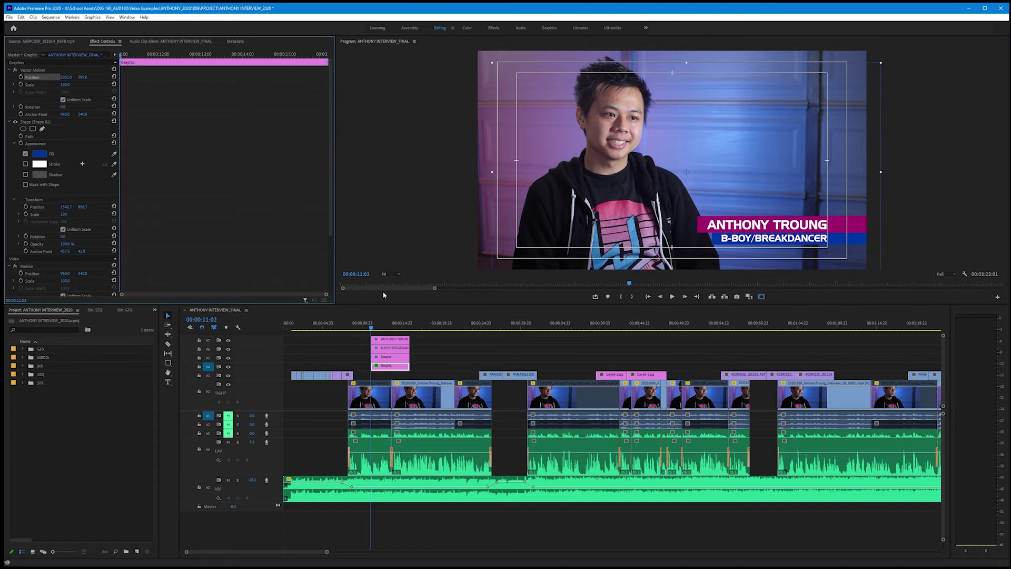
left_click(393, 360)
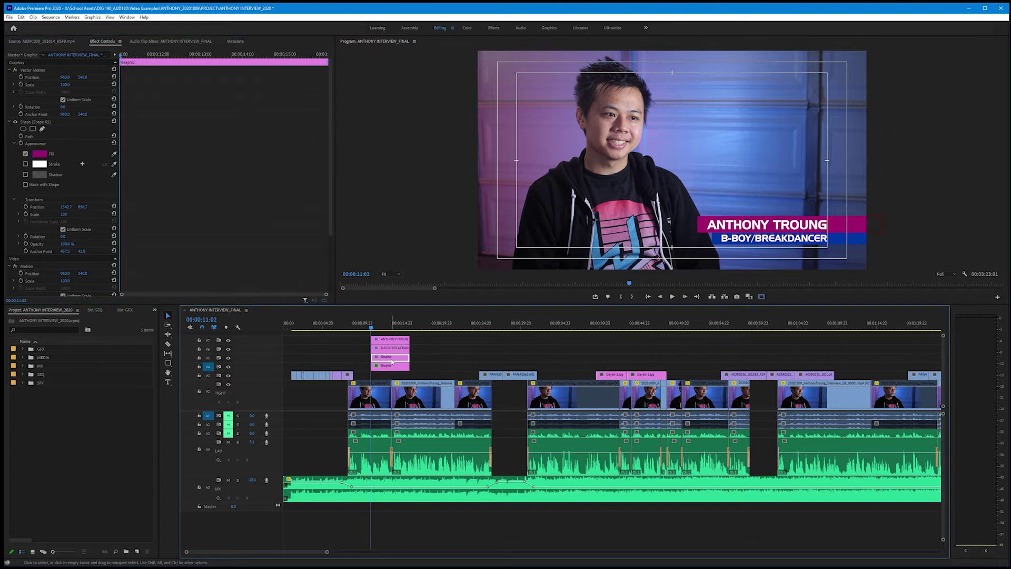
left_click(21, 77)
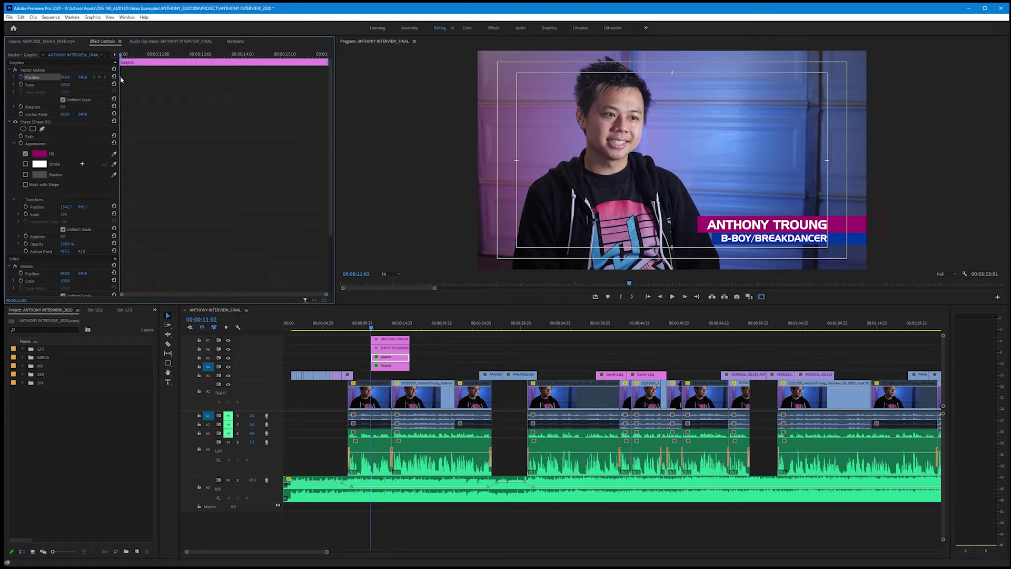
left_click_drag(122, 78, 162, 79)
mouse_move(160, 79)
left_mouse_down()
mouse_move(131, 79)
mouse_move(154, 83)
left_mouse_up()
left_click_drag(121, 55, 152, 55)
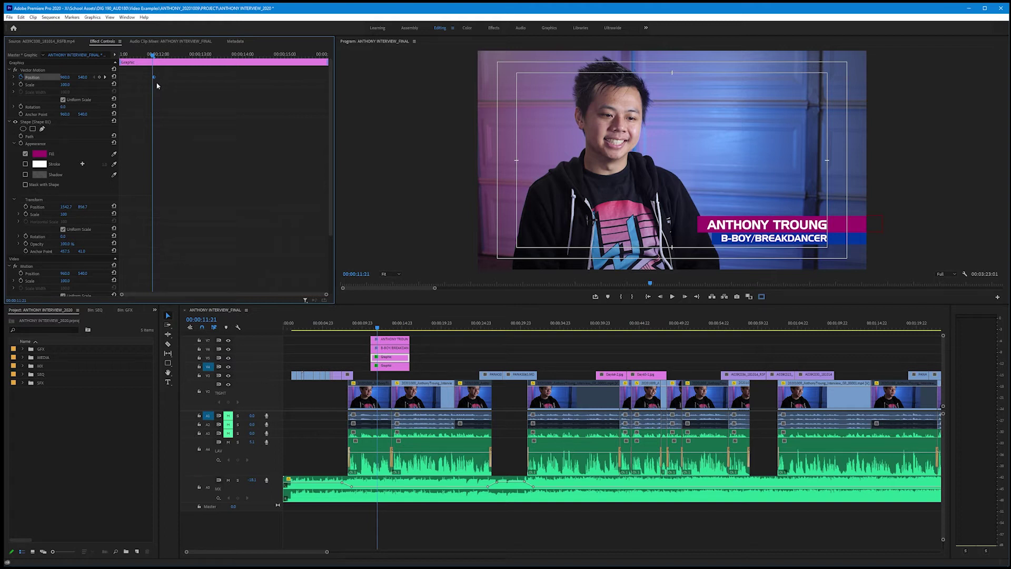
Step: Set the magenta bar's starting Position X to 782 at the clip start and preview
left_click_drag(152, 57, 120, 56)
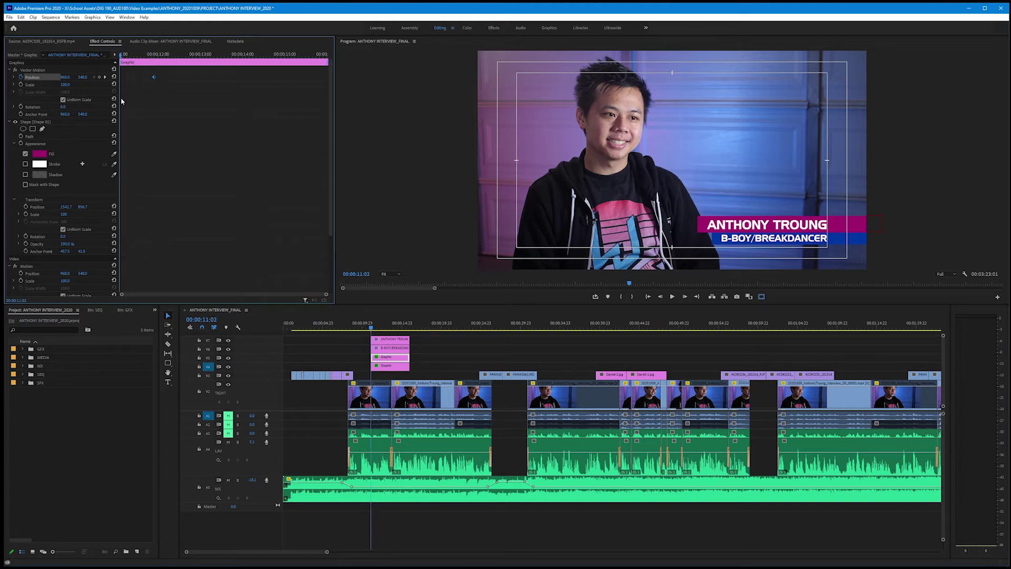
left_click_drag(65, 77, 33, 77)
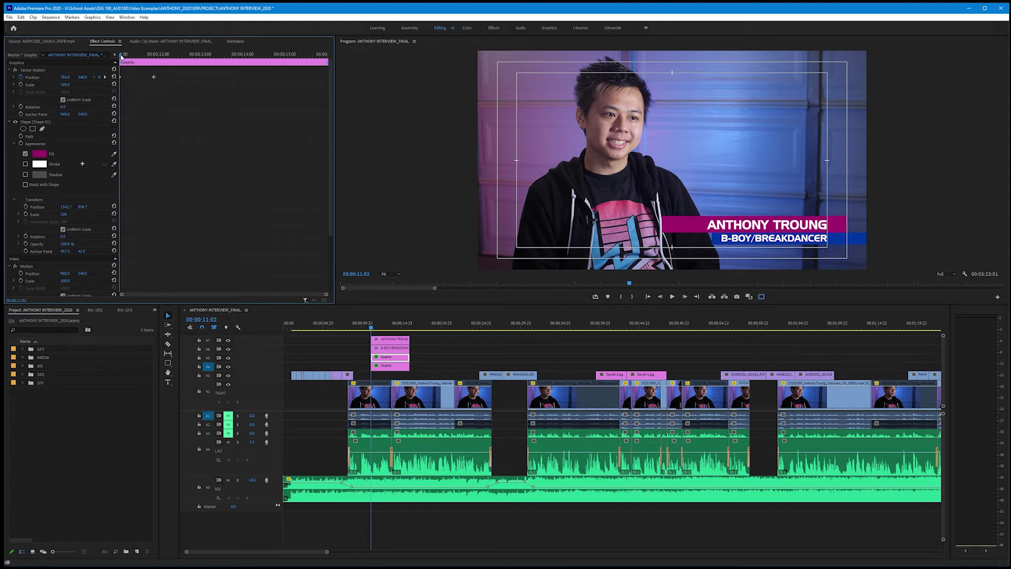
key("space")
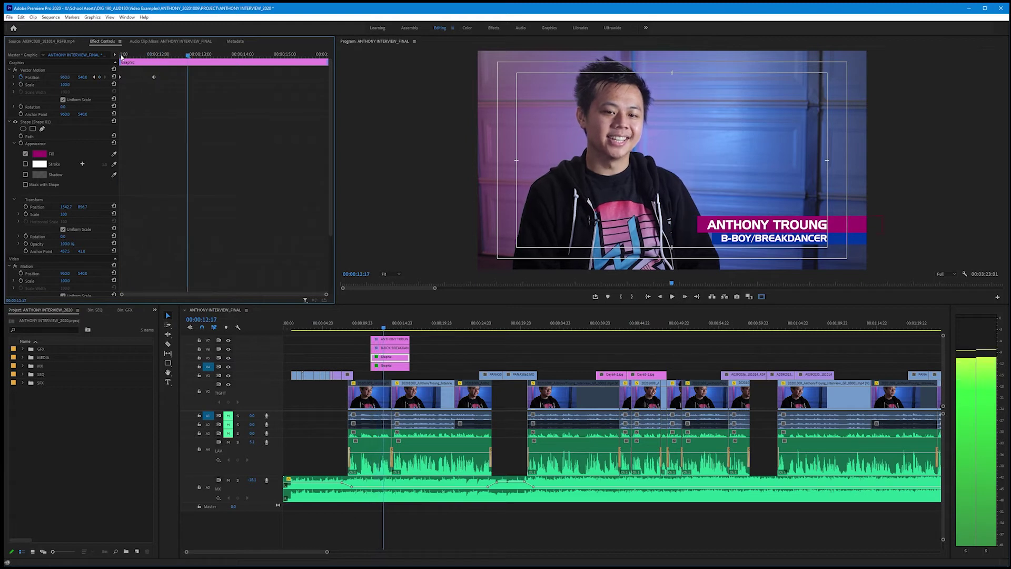
key("space")
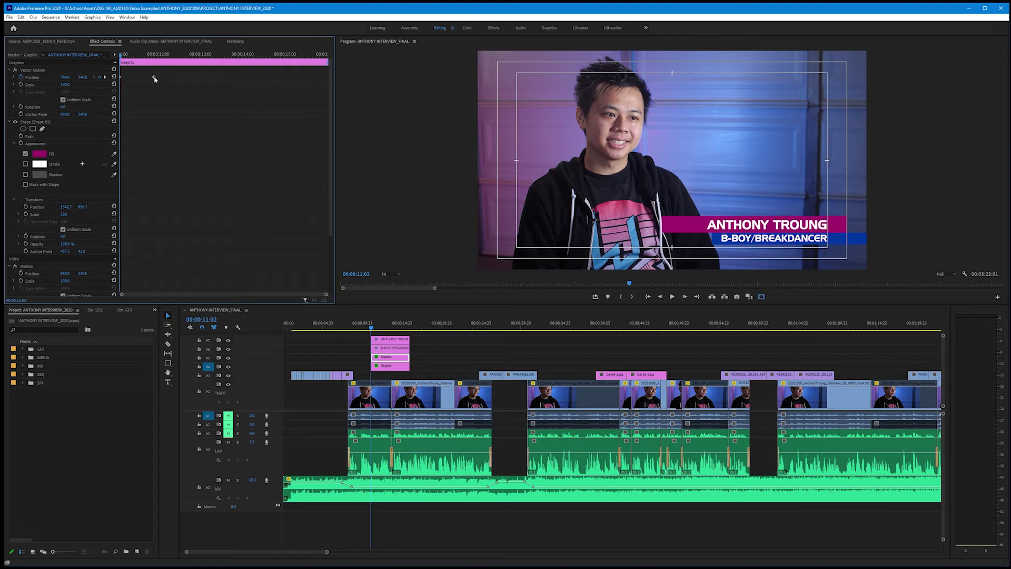
Step: Move the end Position keyframe later, around 00:00:13:08, so the bar slides in longer
left_click_drag(155, 79, 128, 82)
left_click_drag(157, 82, 195, 82)
key("space")
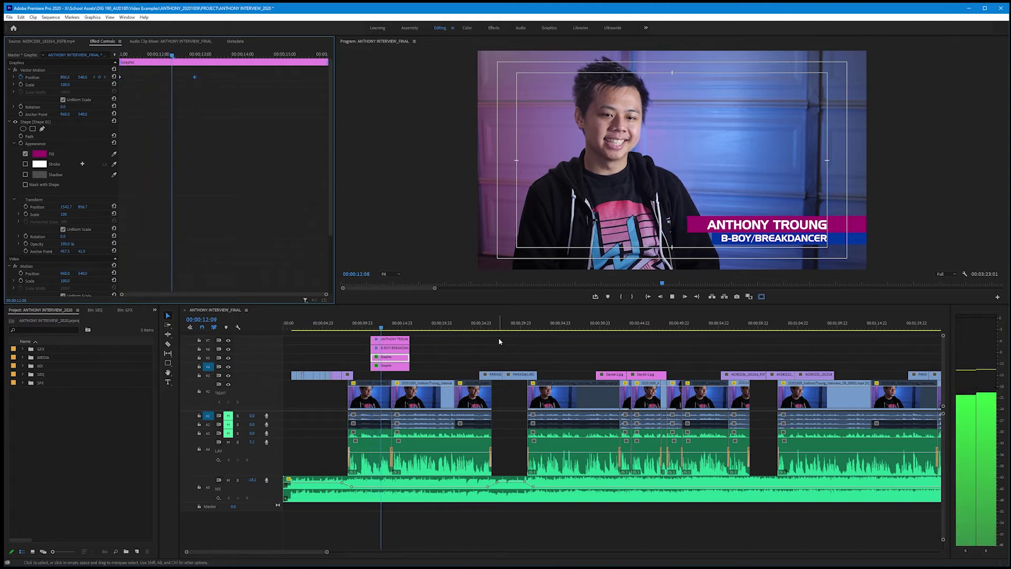
key("space")
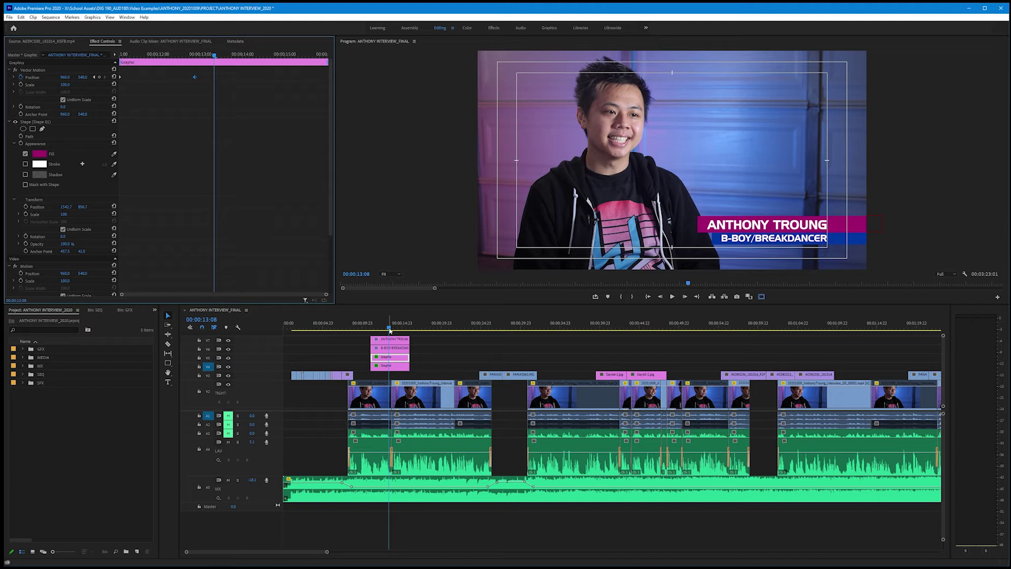
left_click(390, 359)
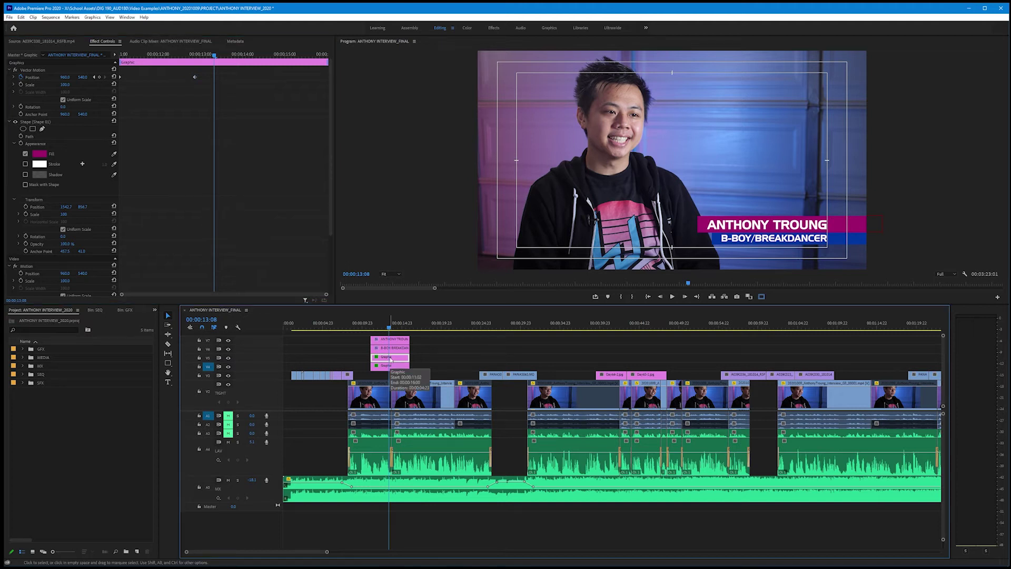
left_click_drag(214, 57, 195, 76)
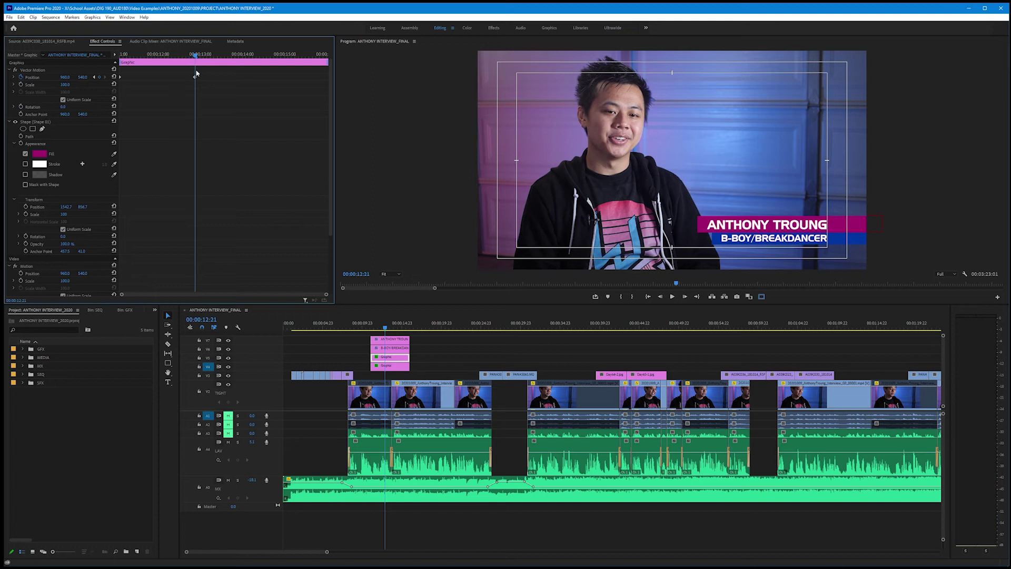
left_click(395, 341)
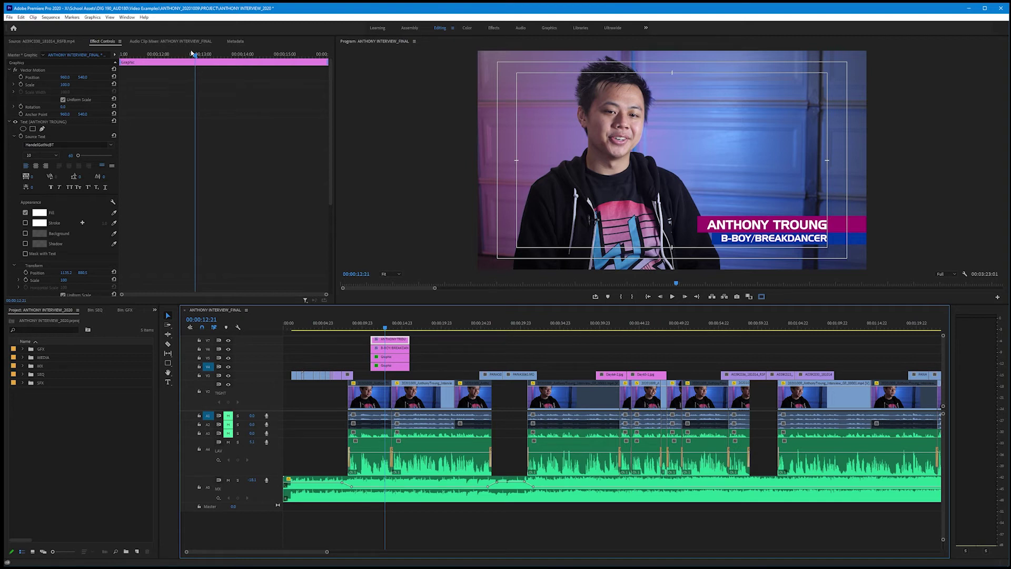
left_click(22, 77)
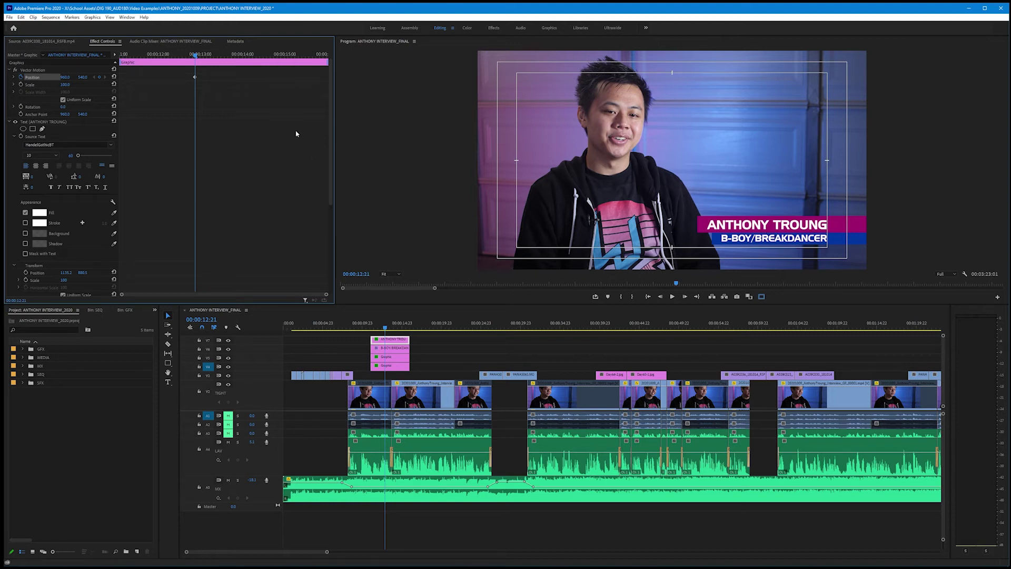
key("Up")
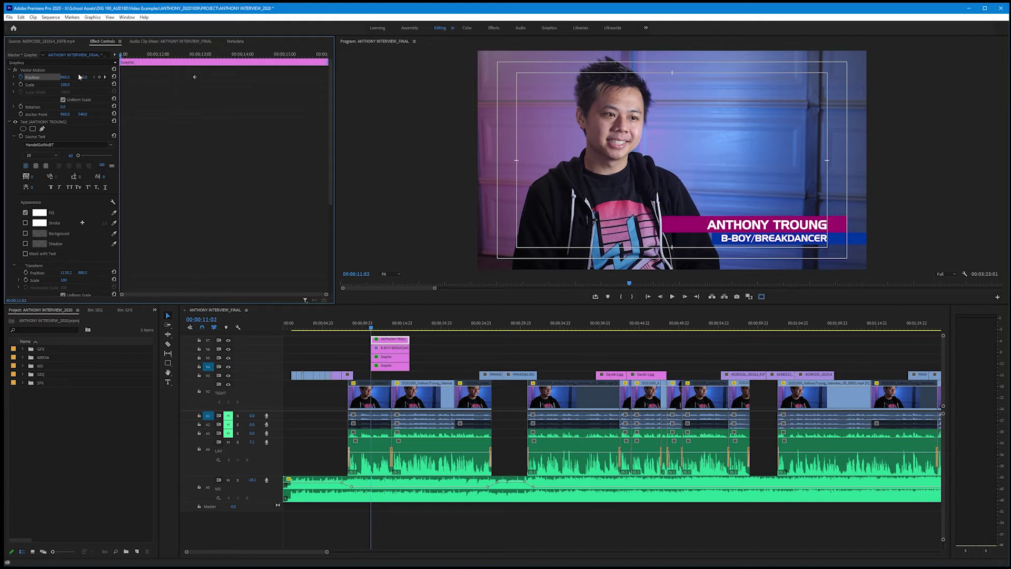
left_click_drag(66, 78, 114, 78)
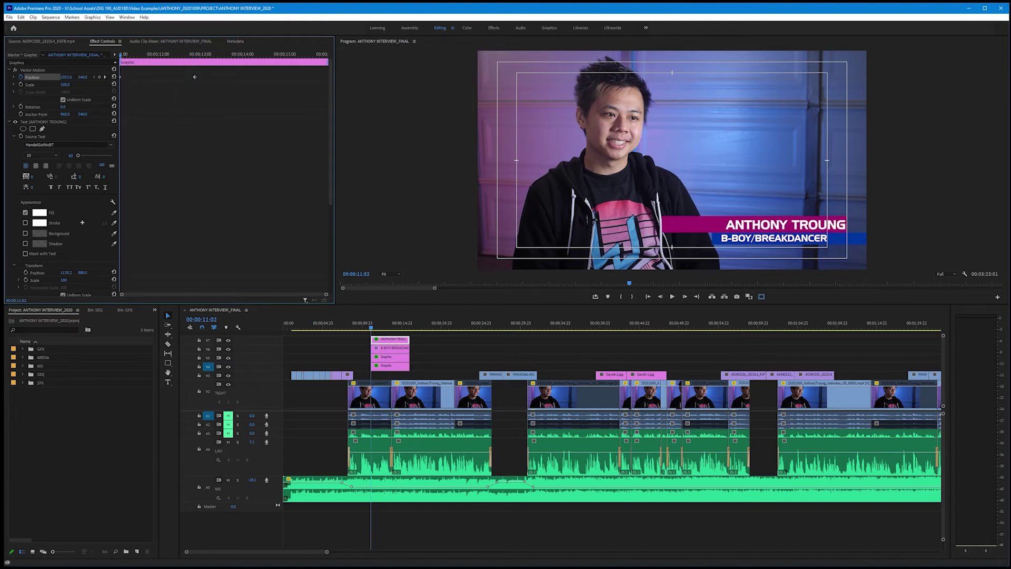
left_click_drag(114, 77, 117, 78)
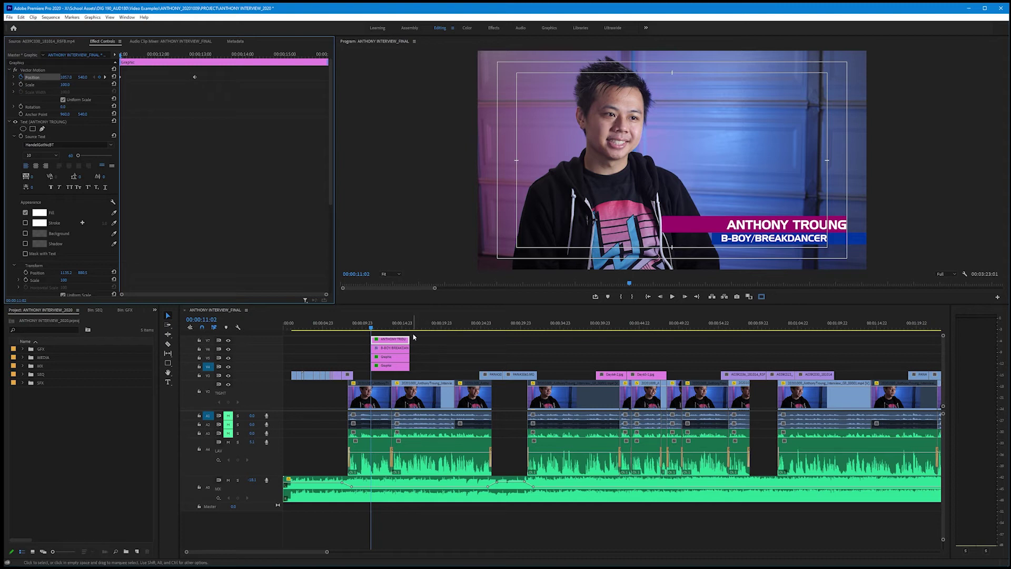
key("space")
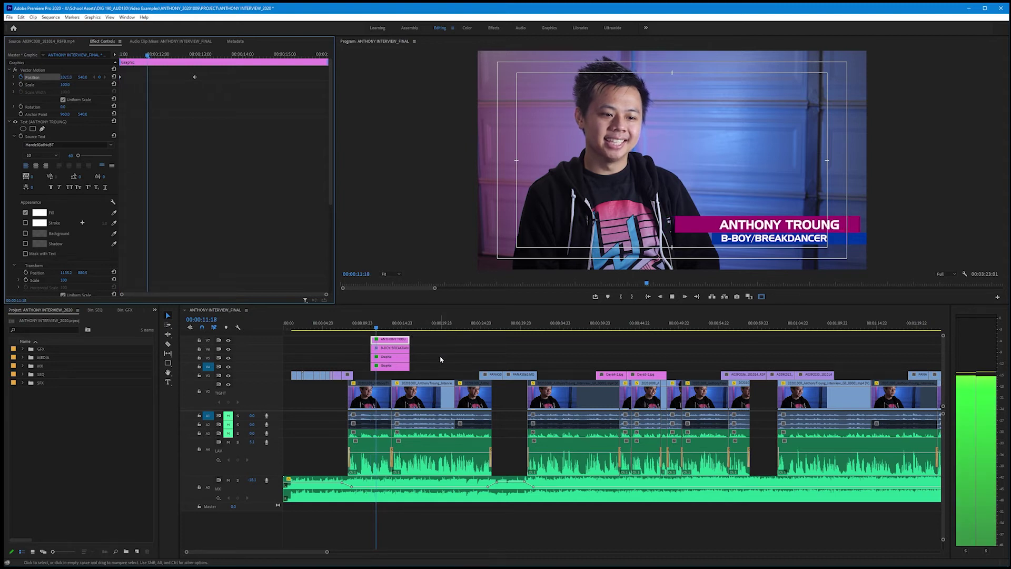
key("space")
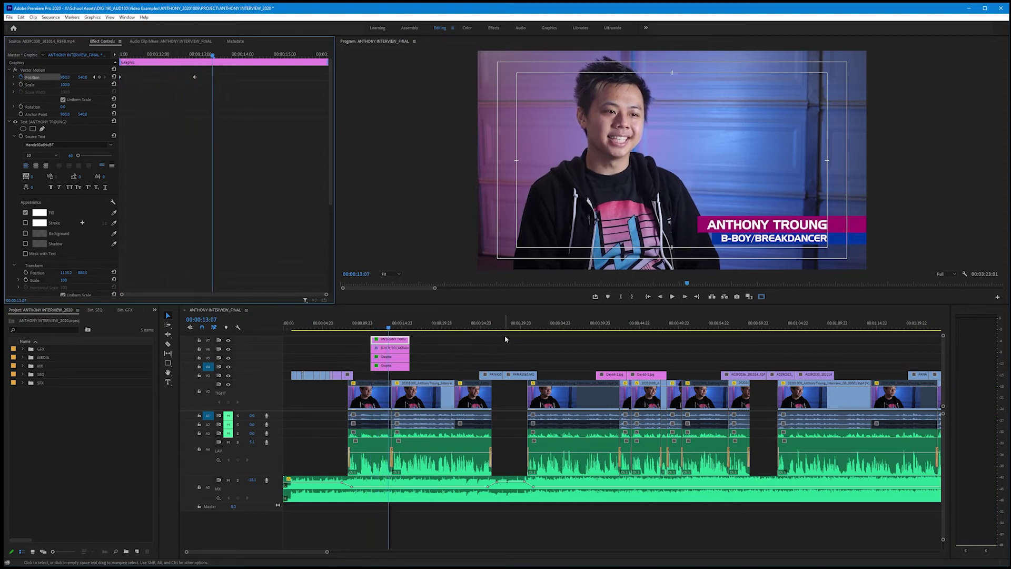
Step: Replay the lower third from just before it appears
left_click(372, 327)
key("Left")
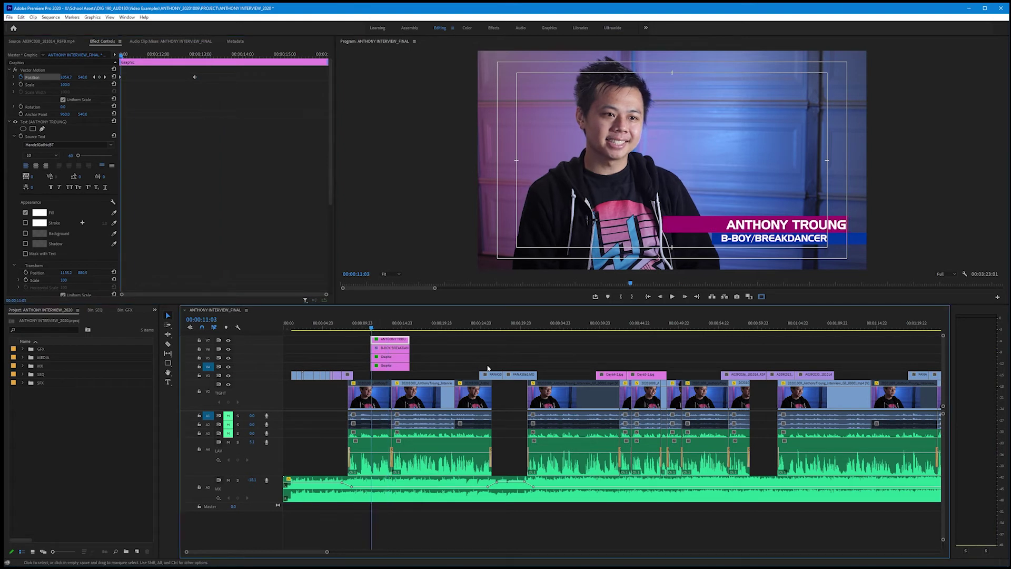
left_click(369, 328)
key("space")
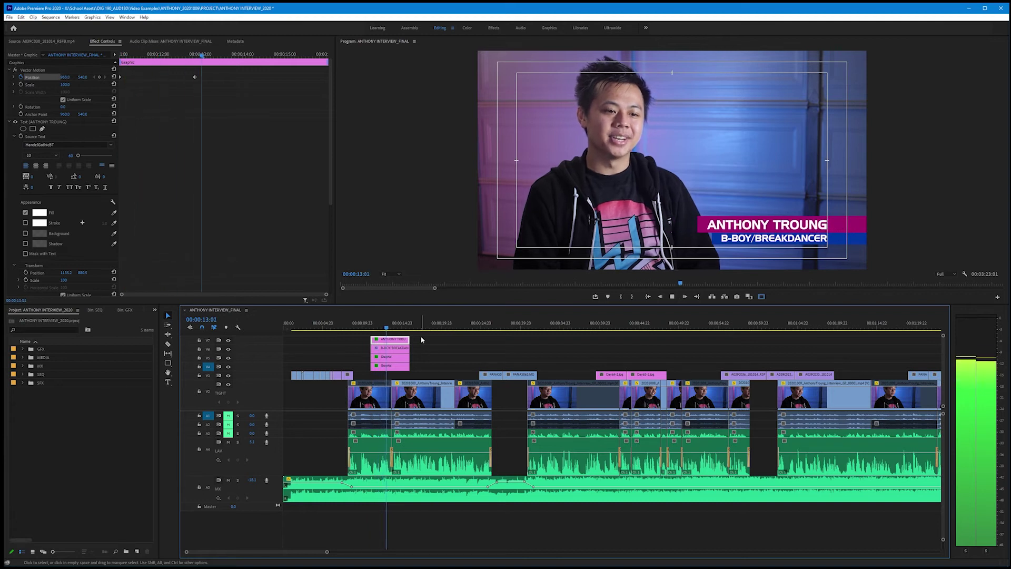
key("space")
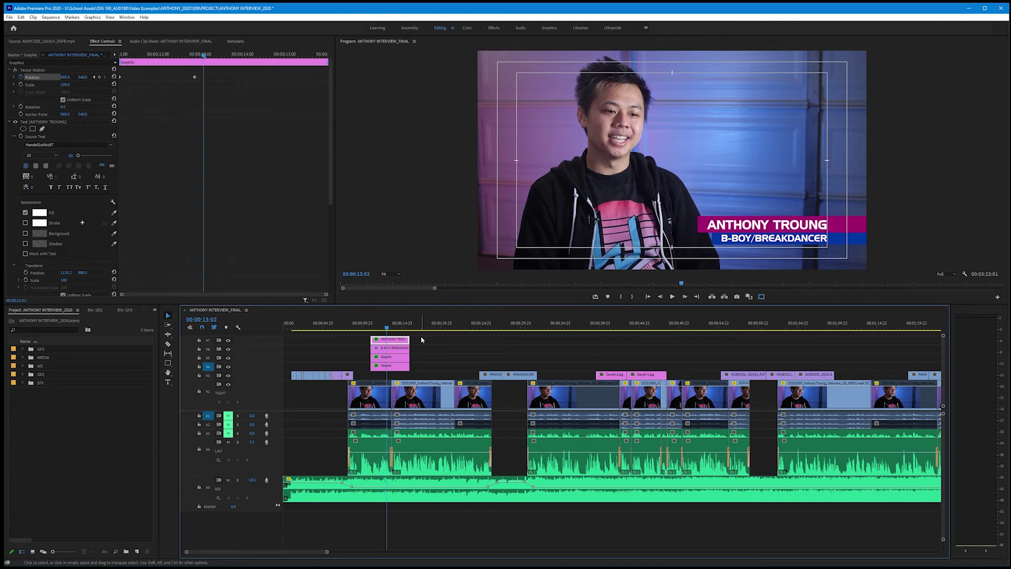
right_click(373, 339)
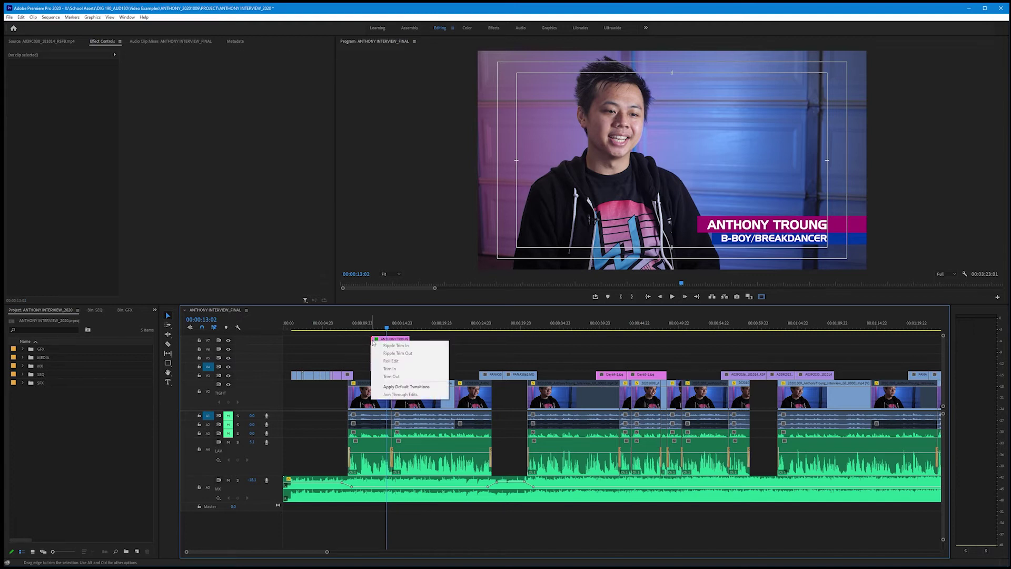
Step: Apply default crossfades to the in-points of the V4–V7 graphic clips and preview the fade-in
left_click(373, 367)
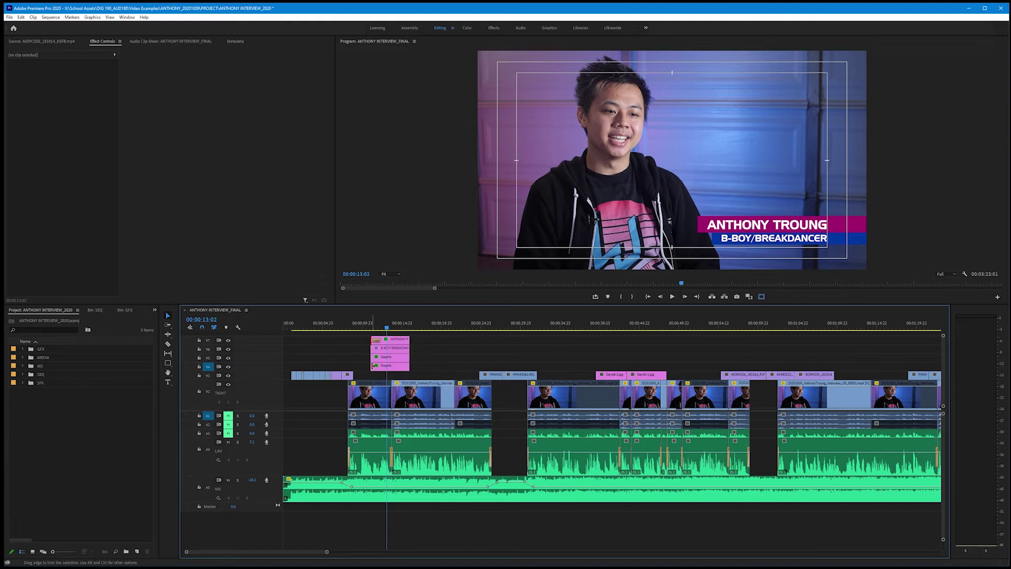
right_click(373, 367)
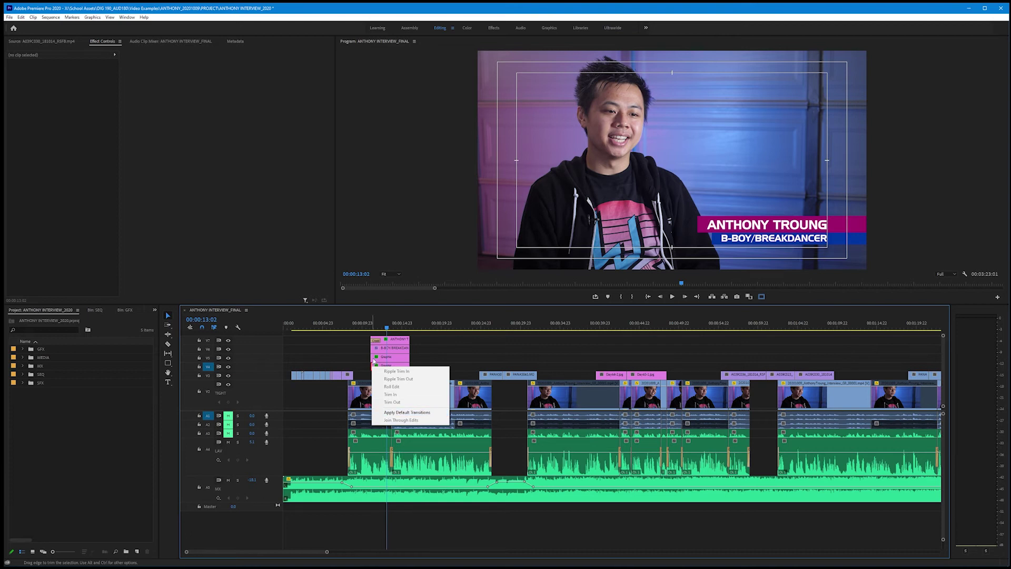
left_click(373, 362)
right_click(372, 354)
left_click(390, 404)
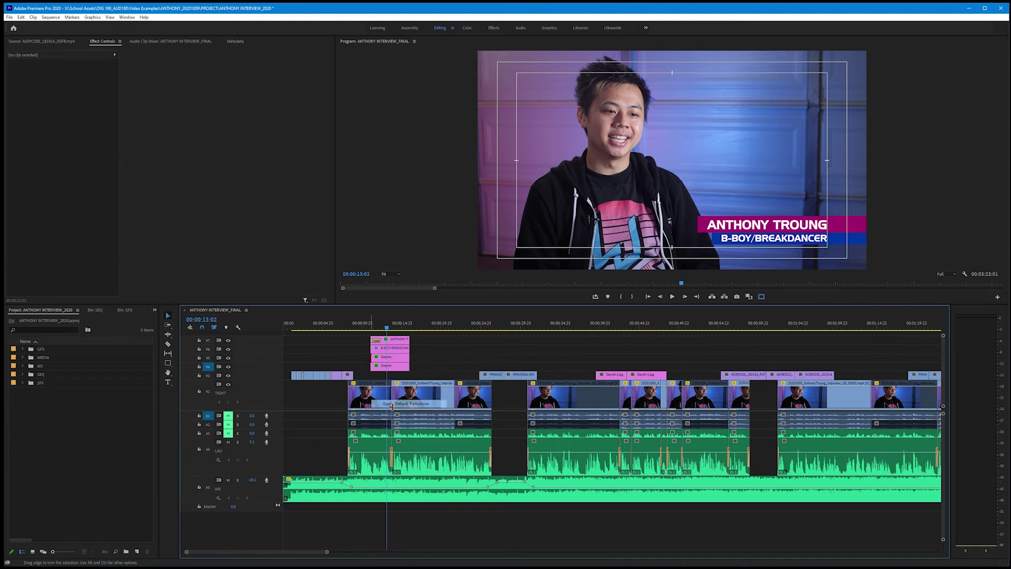
key("Left")
key("Left")
key("Left")
key("Left")
key("Left")
key("Left")
key("Left")
key("Left")
key("Left")
key("Left")
key("Left")
key("Left")
key("Left")
key("Left")
key("Left")
key("Left")
key("Left")
key("Left")
key("Left")
key("Left")
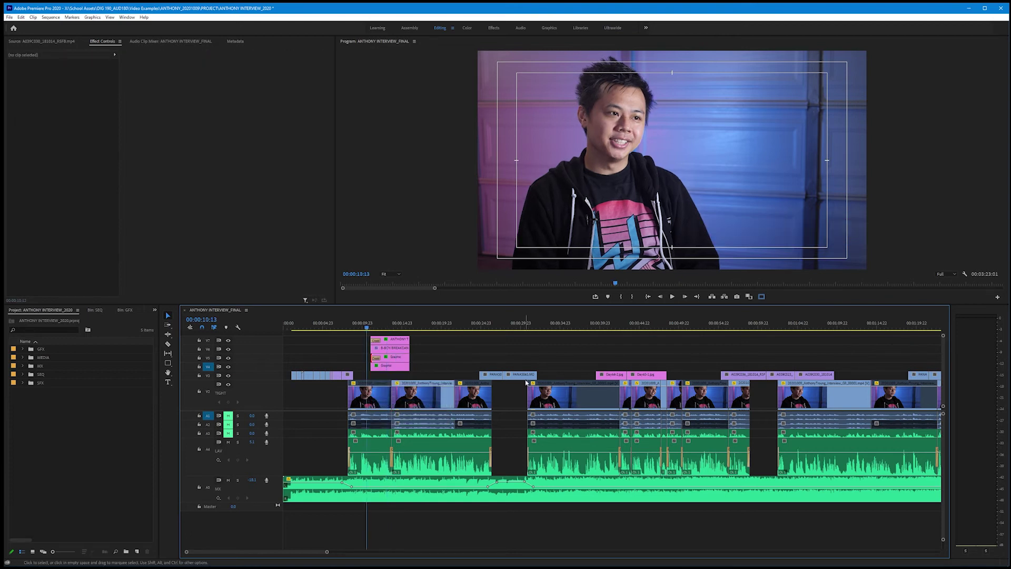
key("space")
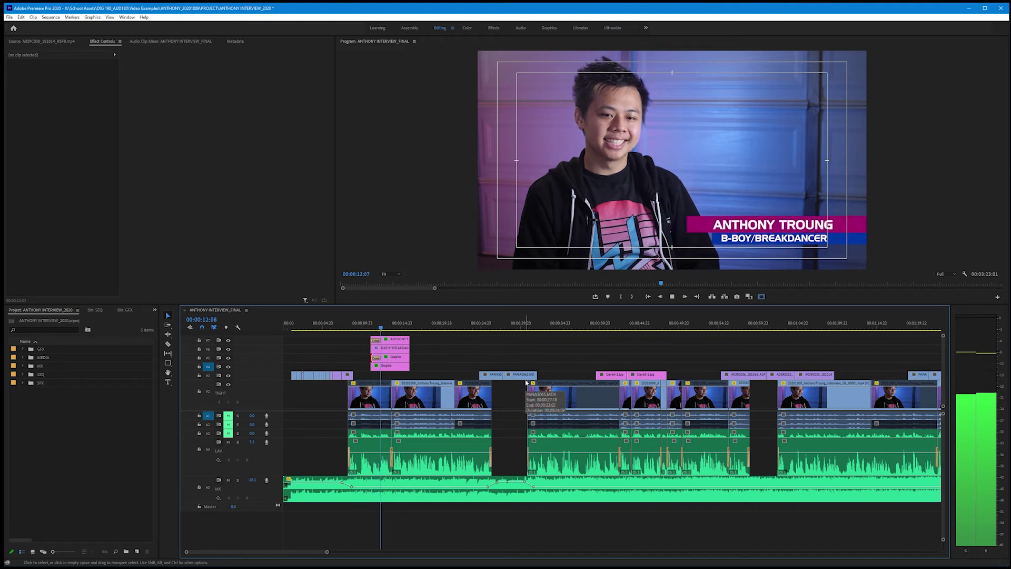
Step: Trim the B-BOY title clip and the blue bar clip to start around 00:00:13:18
key("space")
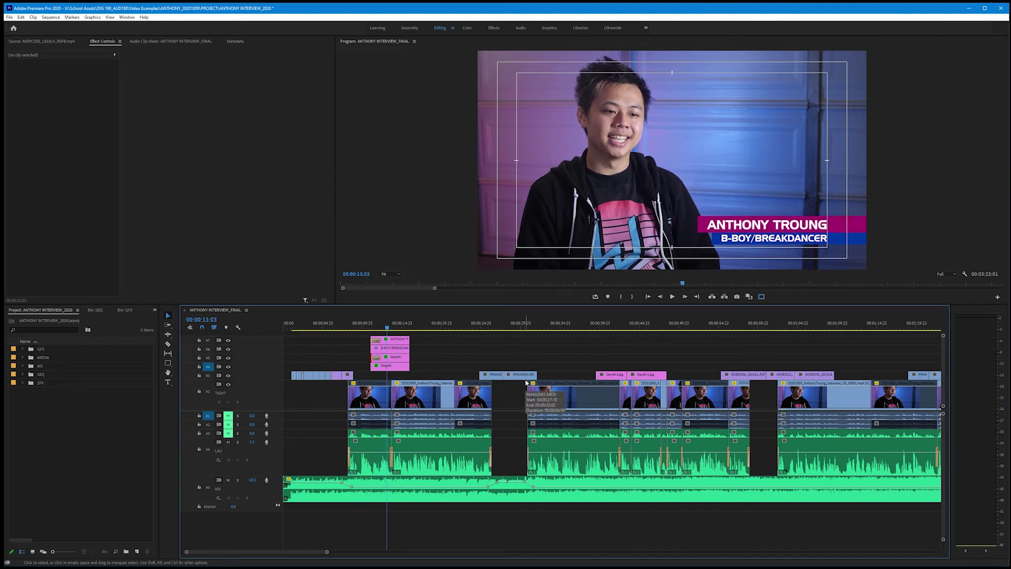
left_click(392, 323)
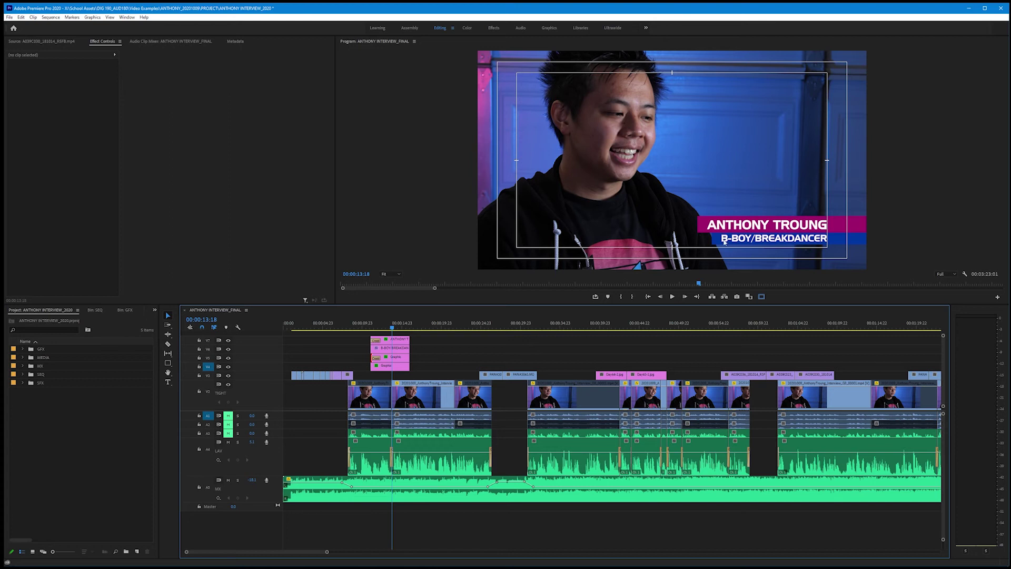
left_click_drag(373, 347, 381, 368)
left_click(390, 352)
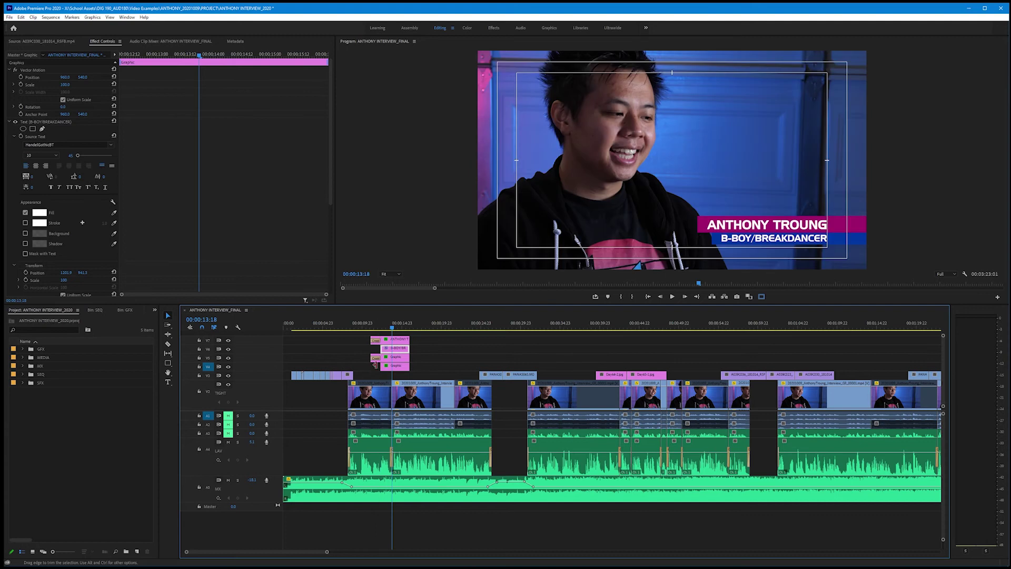
Step: Preview the lower third, then set a Position keyframe on the blue bar at 00:00:13:22
left_click(371, 327)
key("space")
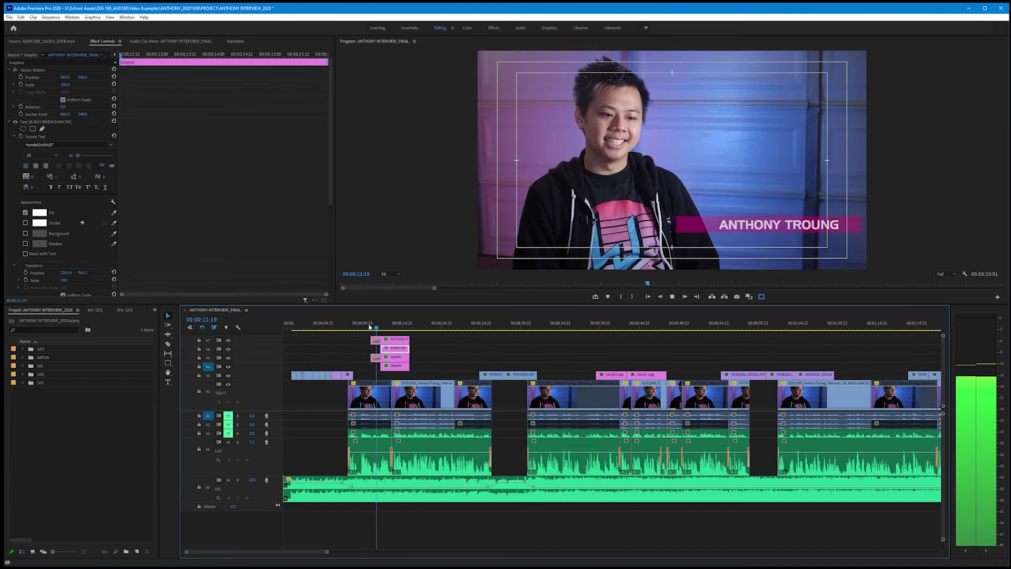
key("space")
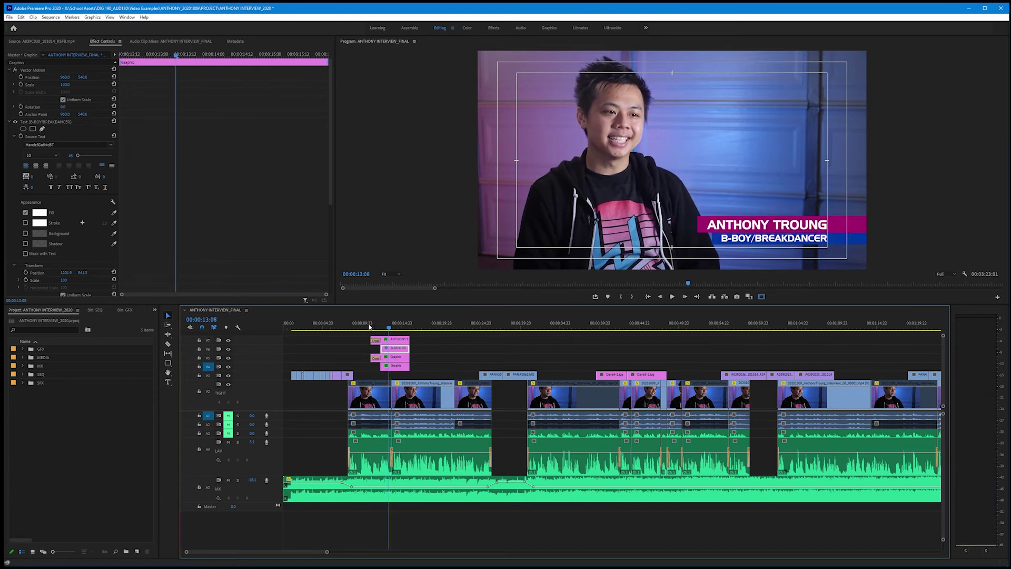
left_click(395, 368)
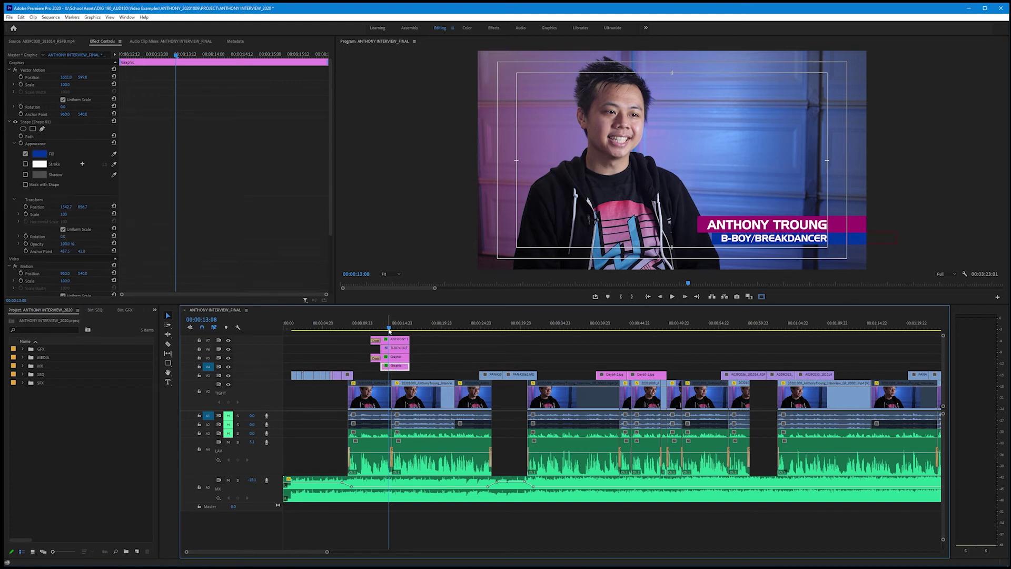
left_click_drag(389, 329, 394, 329)
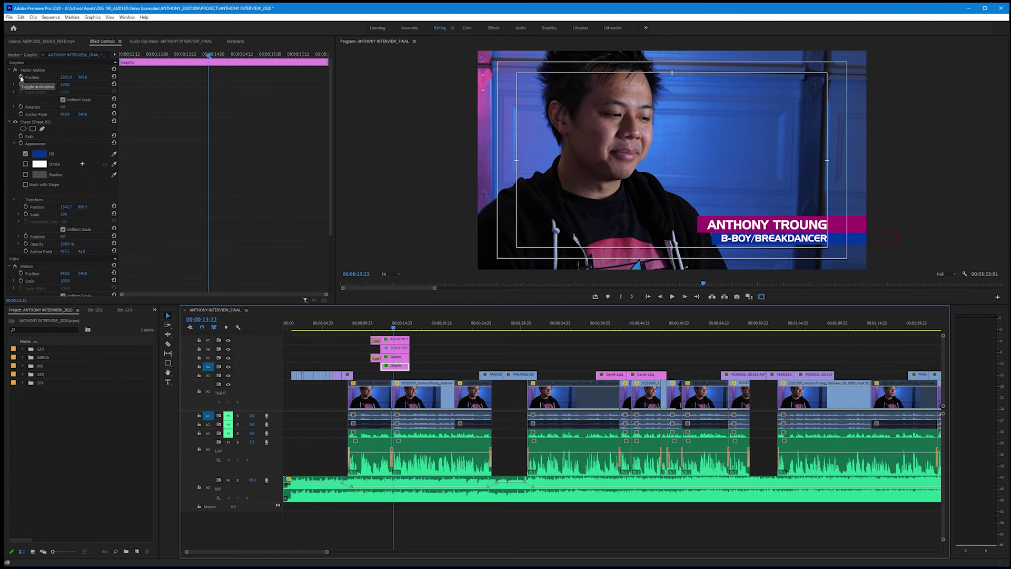
left_click(21, 77)
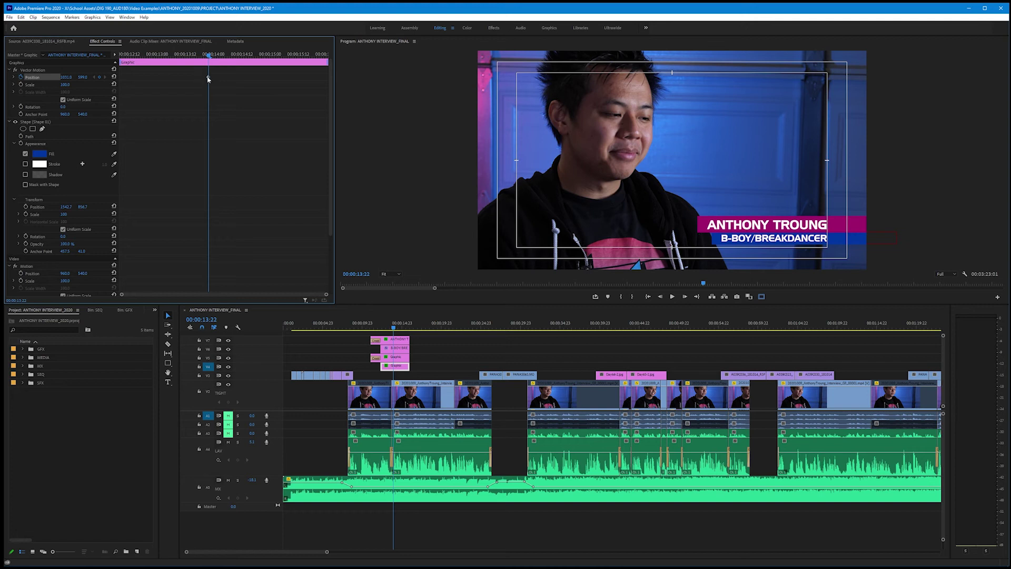
Step: Give the blue bar an offset start position at 00:00:12:08 and preview its slide
left_click(205, 55)
left_click_drag(205, 55, 14, 79)
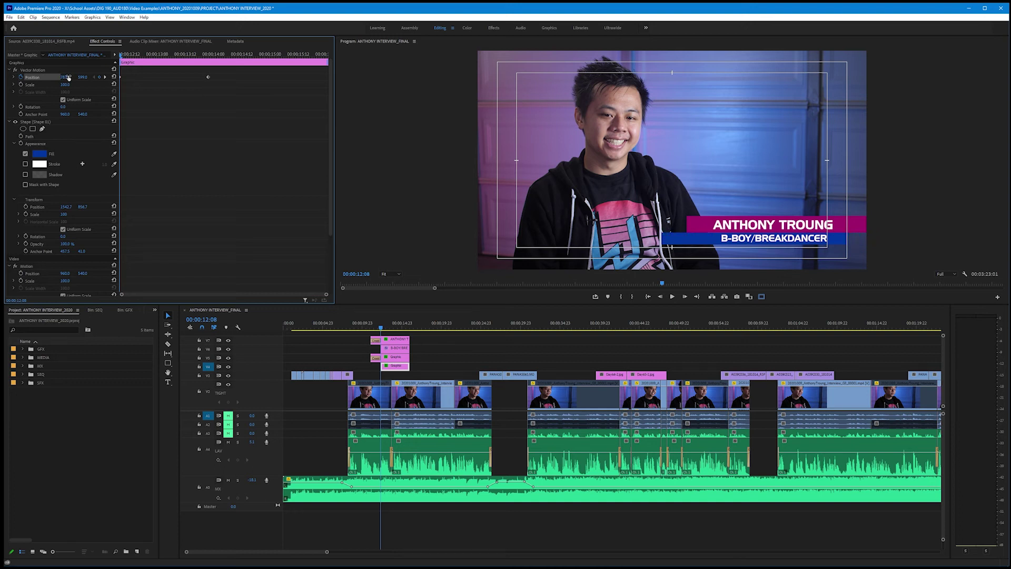
key("space")
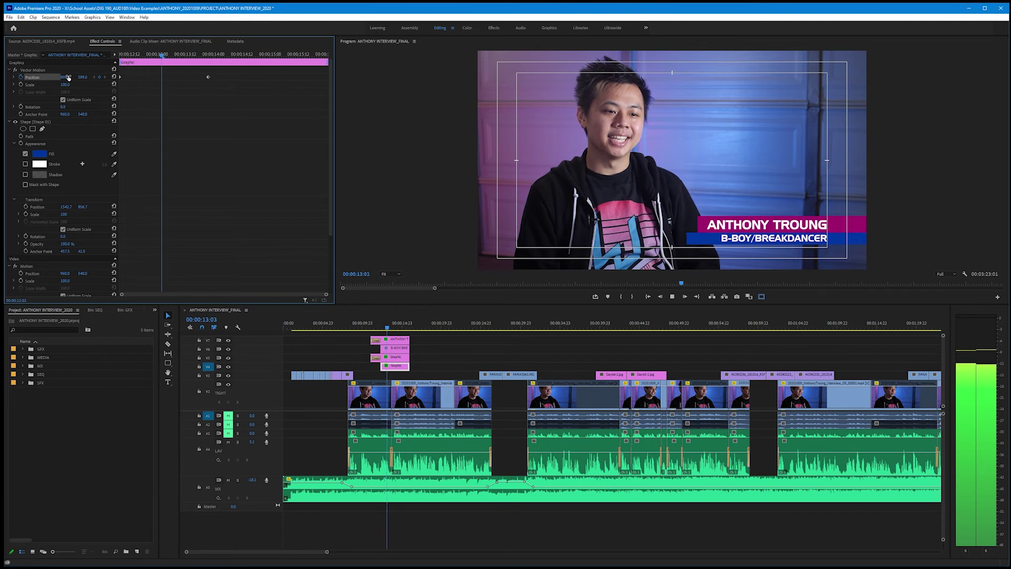
key("space")
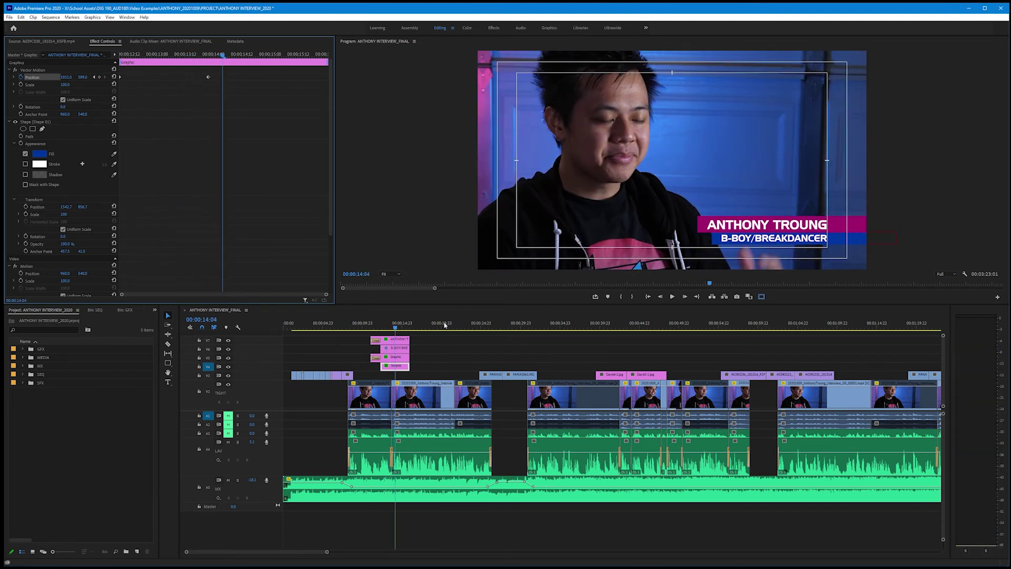
Step: Return to the 00:00:13:22 keyframe and select the B-BOY/BREAKDANCER text clip
left_click(395, 349)
left_click(398, 369)
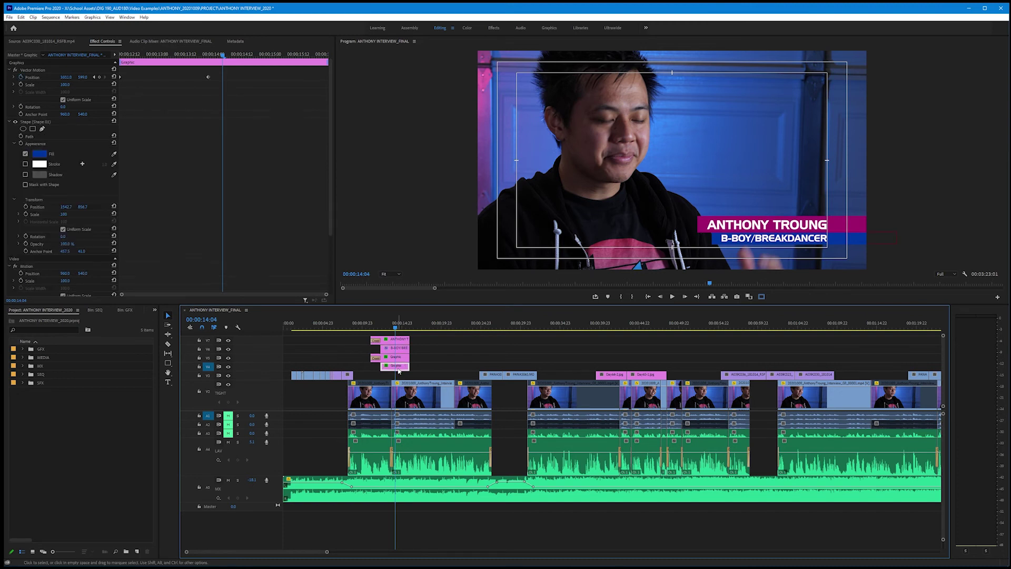
left_click_drag(222, 57, 210, 56)
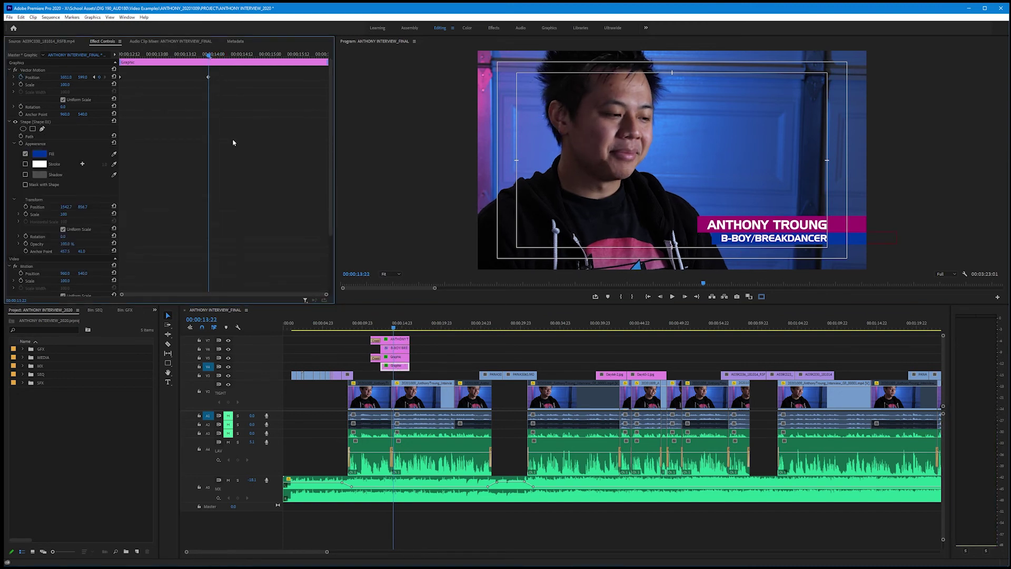
left_click(398, 349)
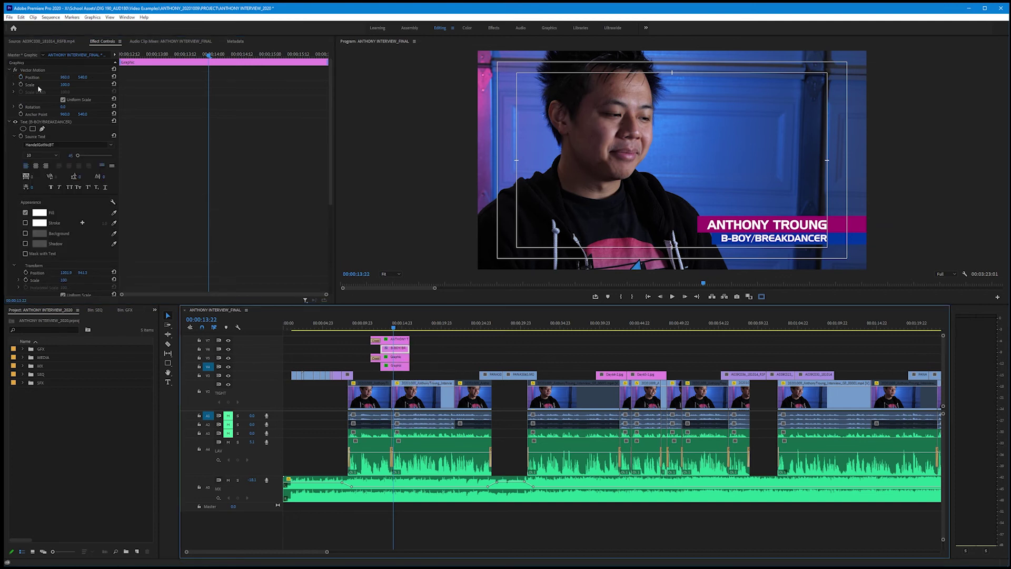
Step: Keyframe the B-BOY/BREAKDANCER text to start at X 1058 at 00:00:12:08, then preview
left_click(22, 77)
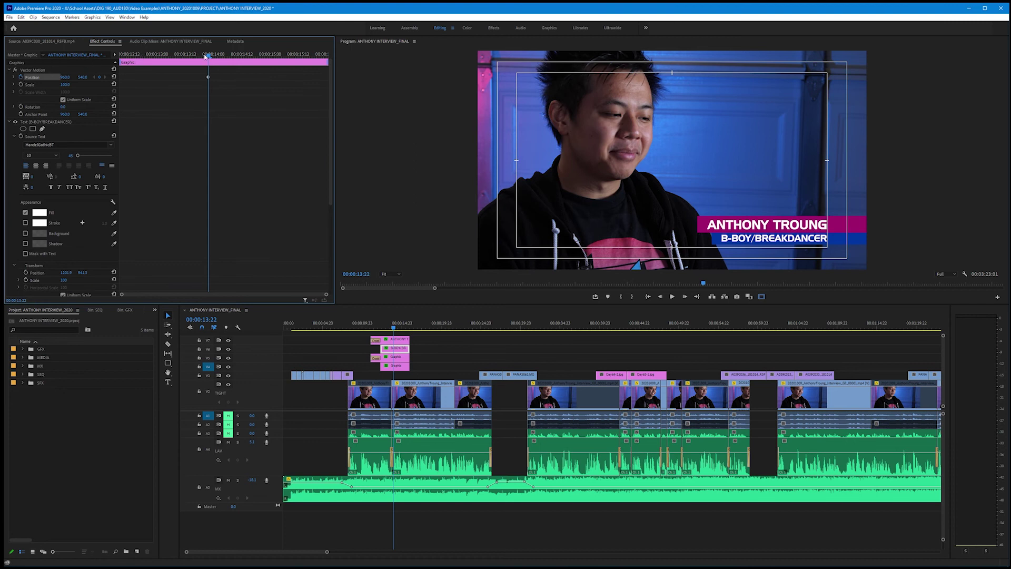
left_click_drag(205, 56, 113, 57)
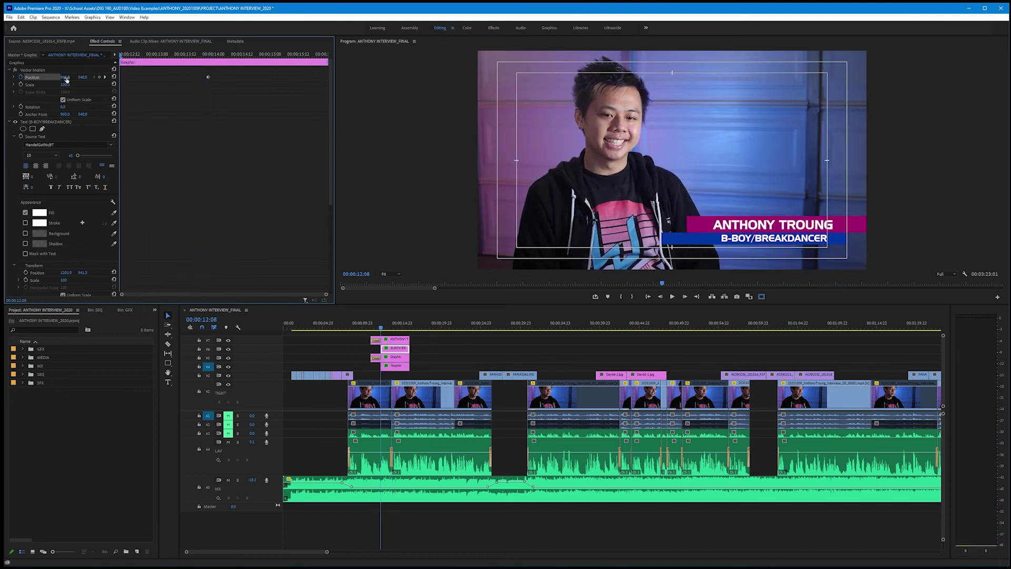
left_click_drag(64, 77, 116, 77)
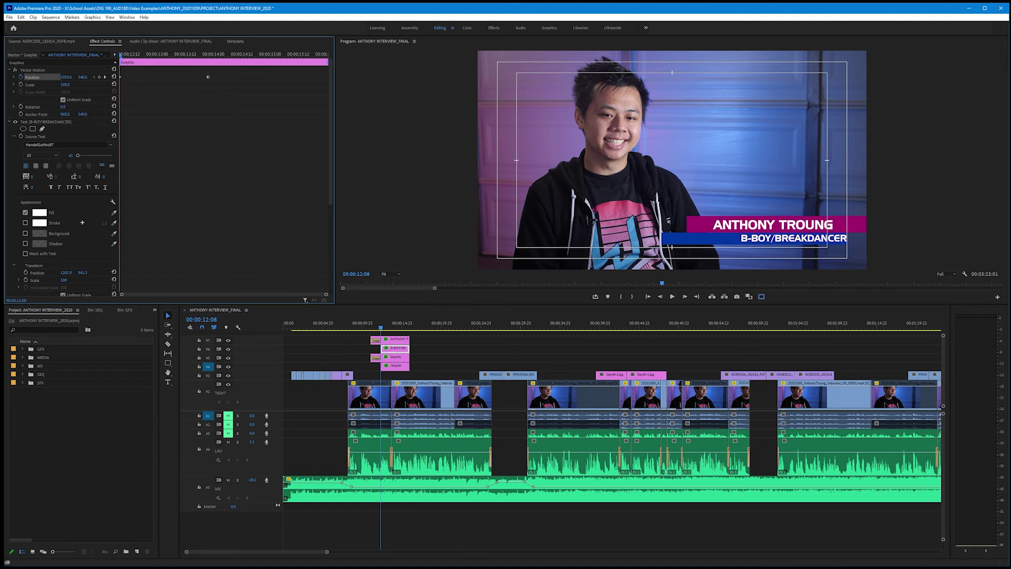
left_click(367, 324)
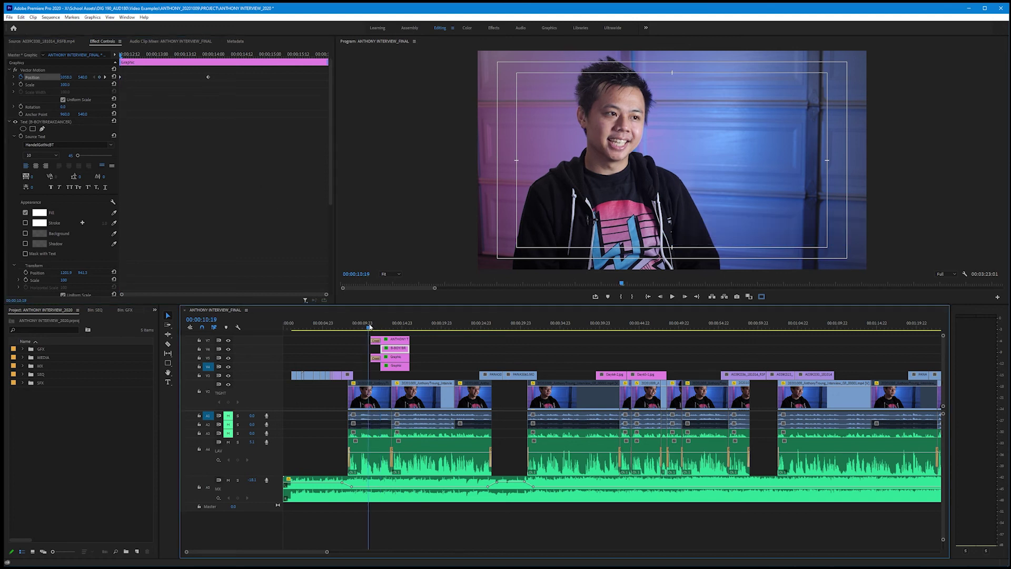
key("space")
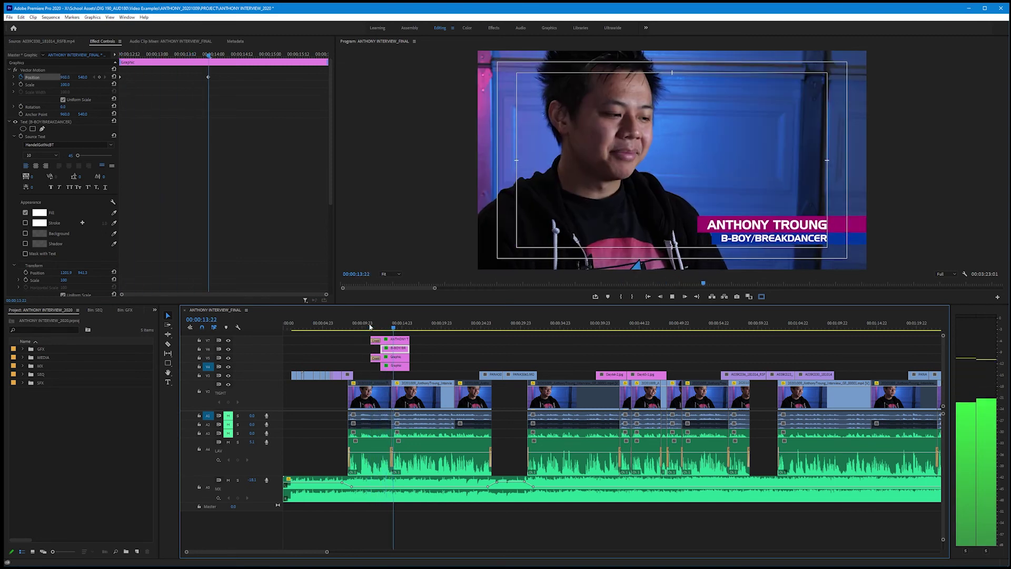
Step: Add default crossfades to the starts of the B-BOY title clip and the blue bar clip
key("space")
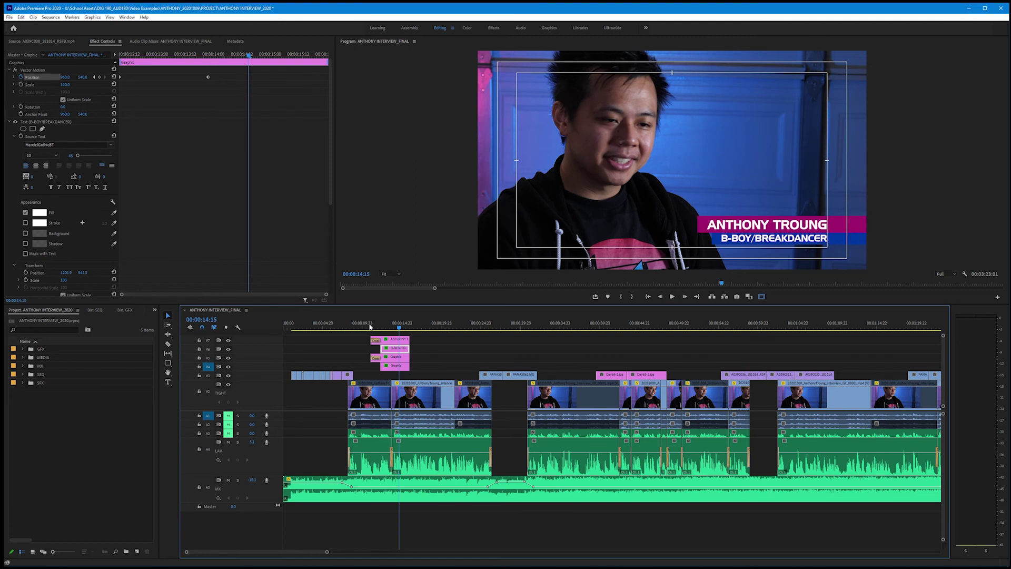
right_click(381, 349)
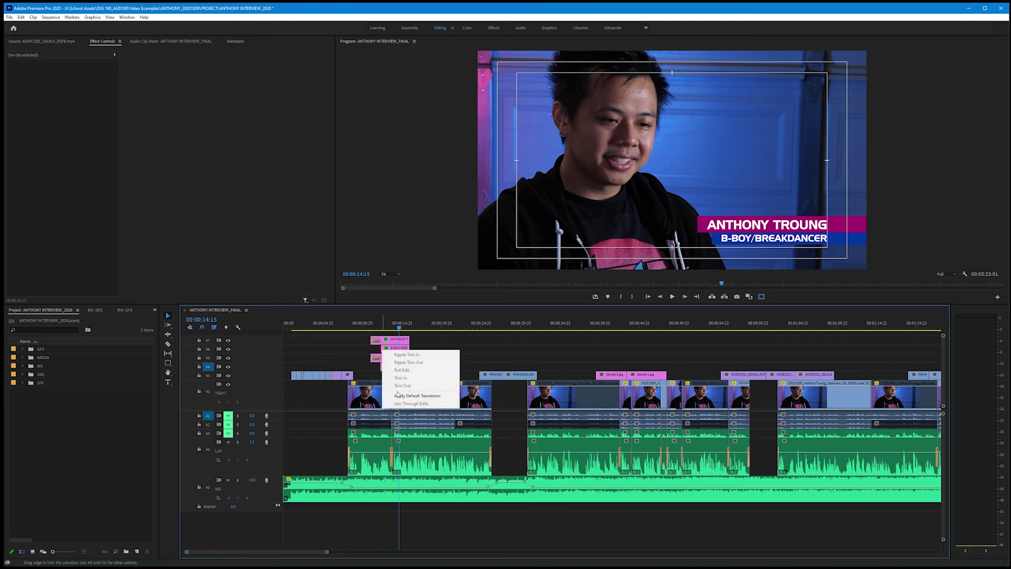
left_click(397, 395)
right_click(382, 365)
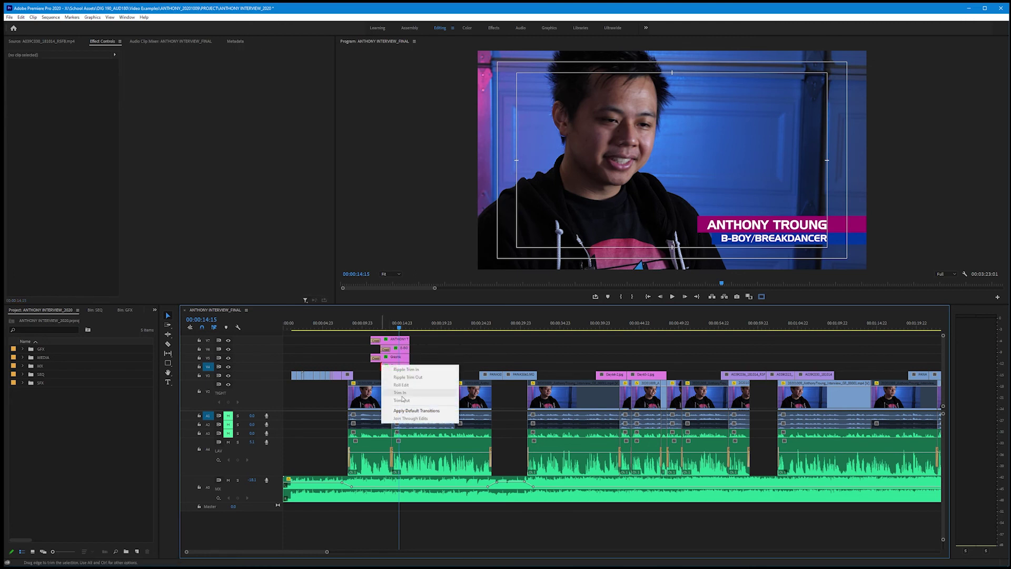
left_click(416, 411)
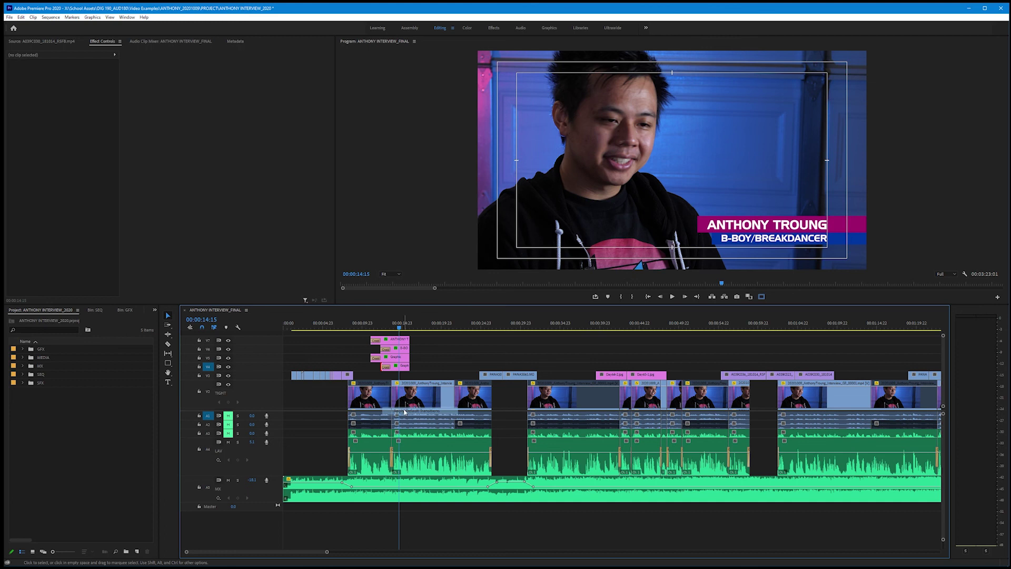
Step: Preview the lower third with its crossfades through 00:00:16:07
left_click(365, 325)
key("space")
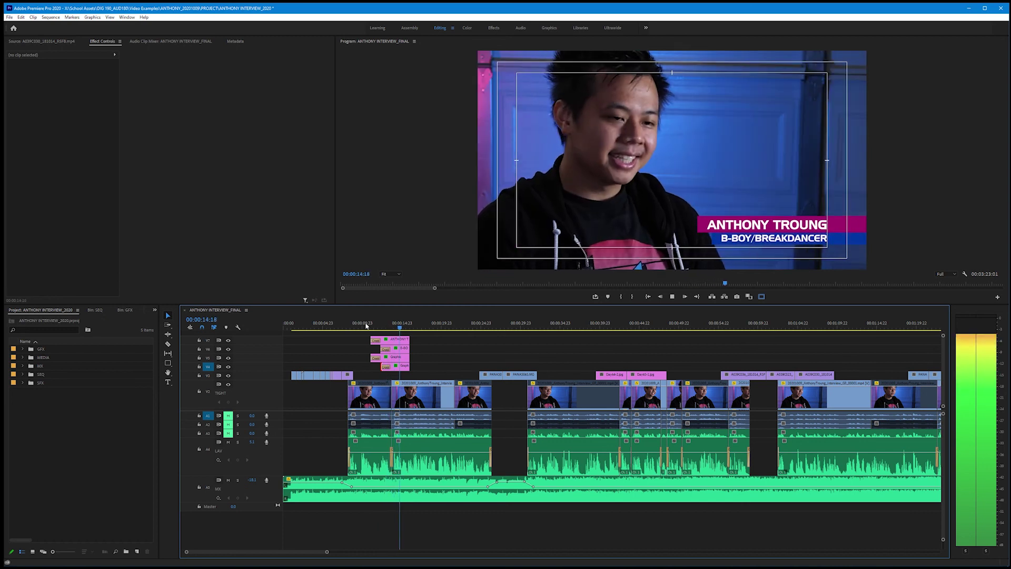
key("space")
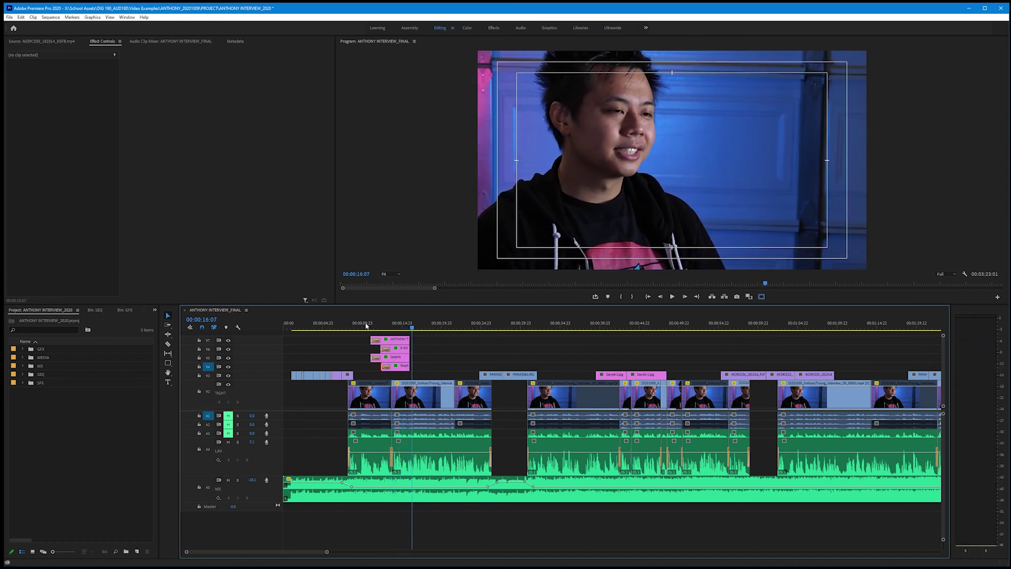
left_click(400, 351)
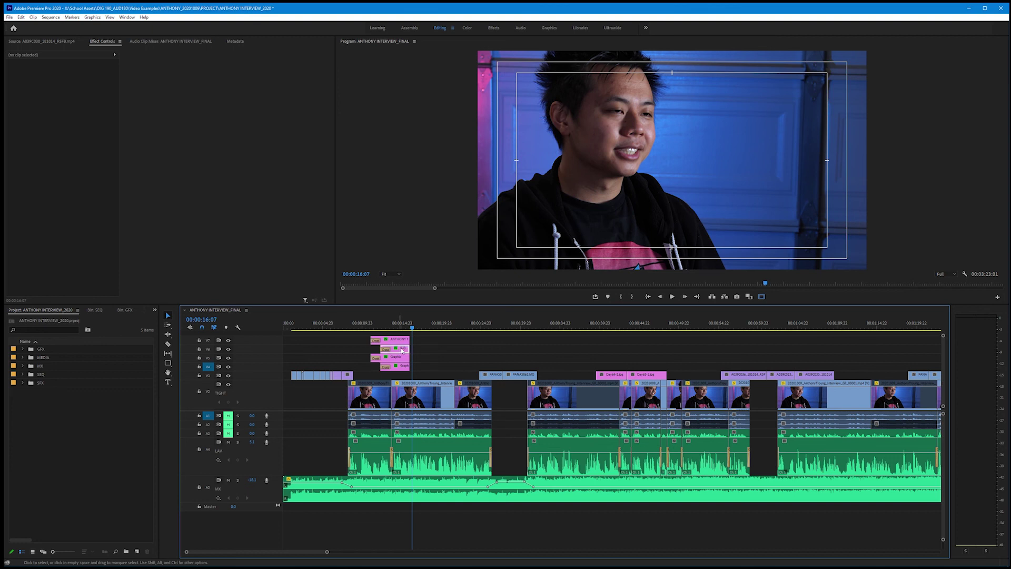
Step: Move the V6 graphic clip to V4, preview, and extend the ANTHONY clip's end six frames
left_click_drag(402, 351, 398, 369)
left_click(369, 326)
key("space")
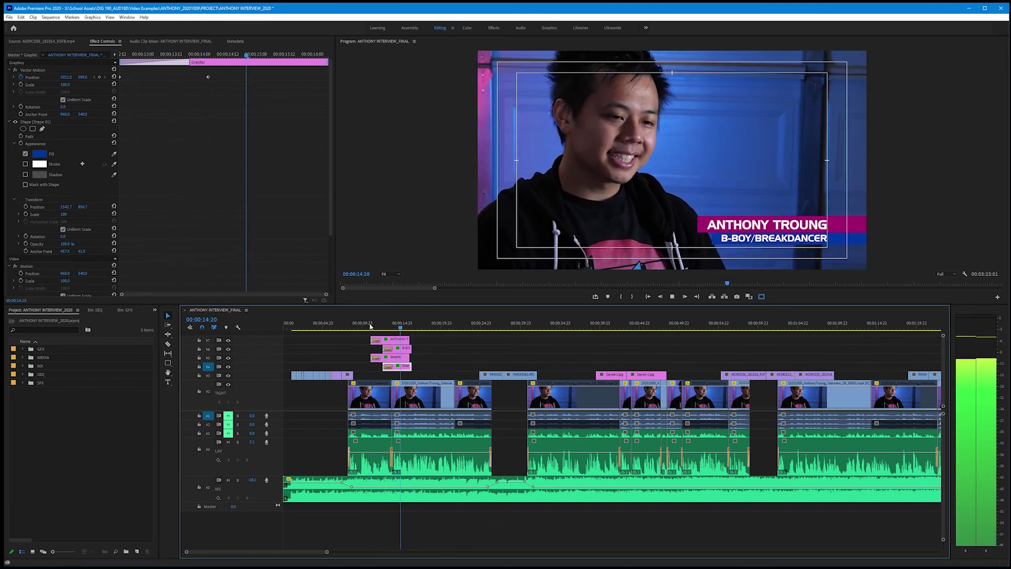
key("space")
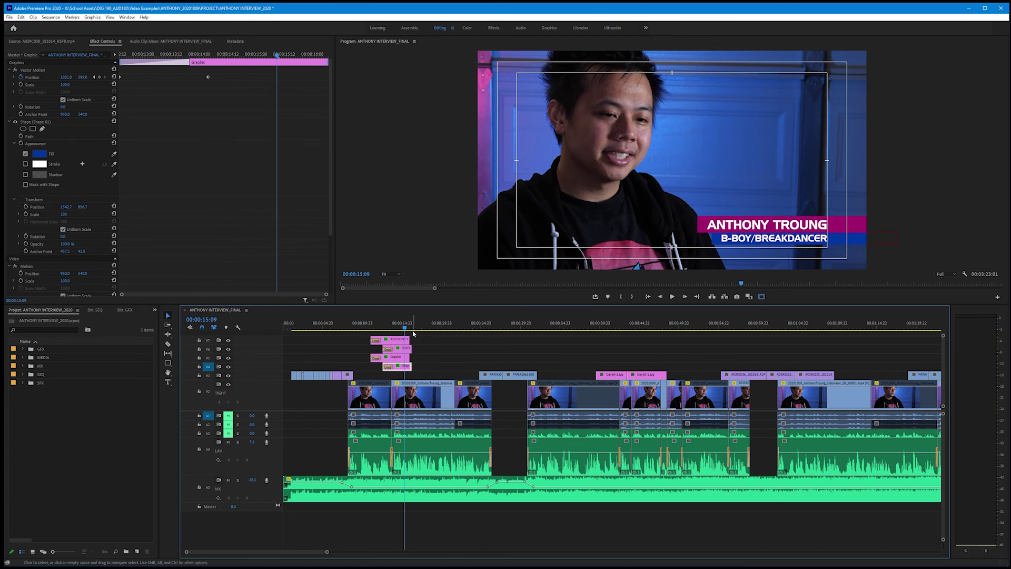
left_click_drag(409, 340, 412, 340)
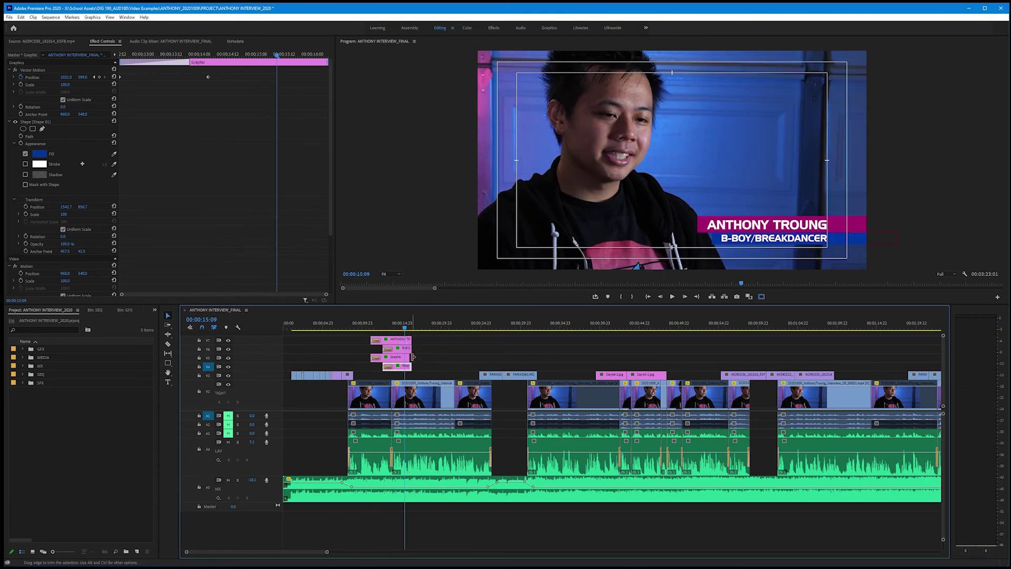